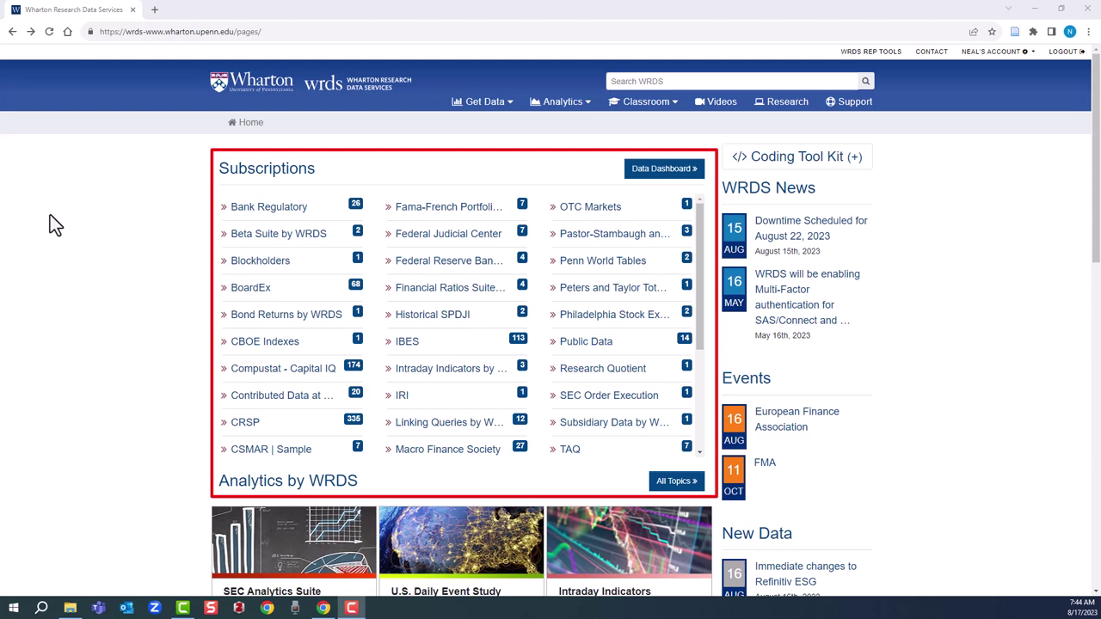
Open the CRSP section from the WRDS Subscriptions list
{"action": "left_click", "coordinate": [250, 432]}
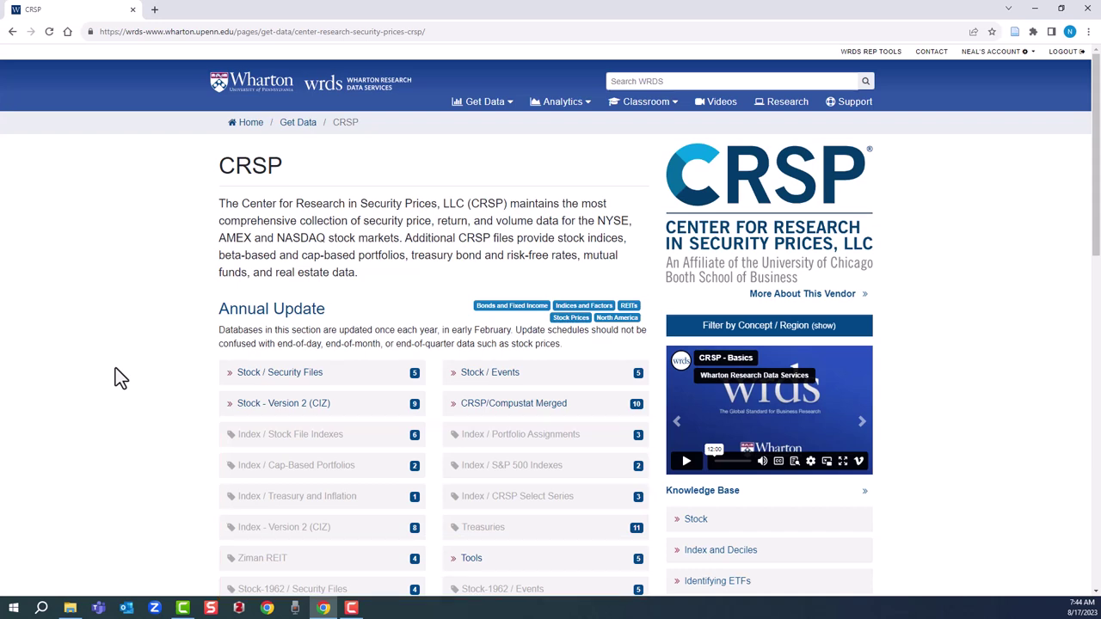
Open the Monthly Stock File query form under CRSP Stock / Security Files
{"action": "left_click", "coordinate": [282, 375]}
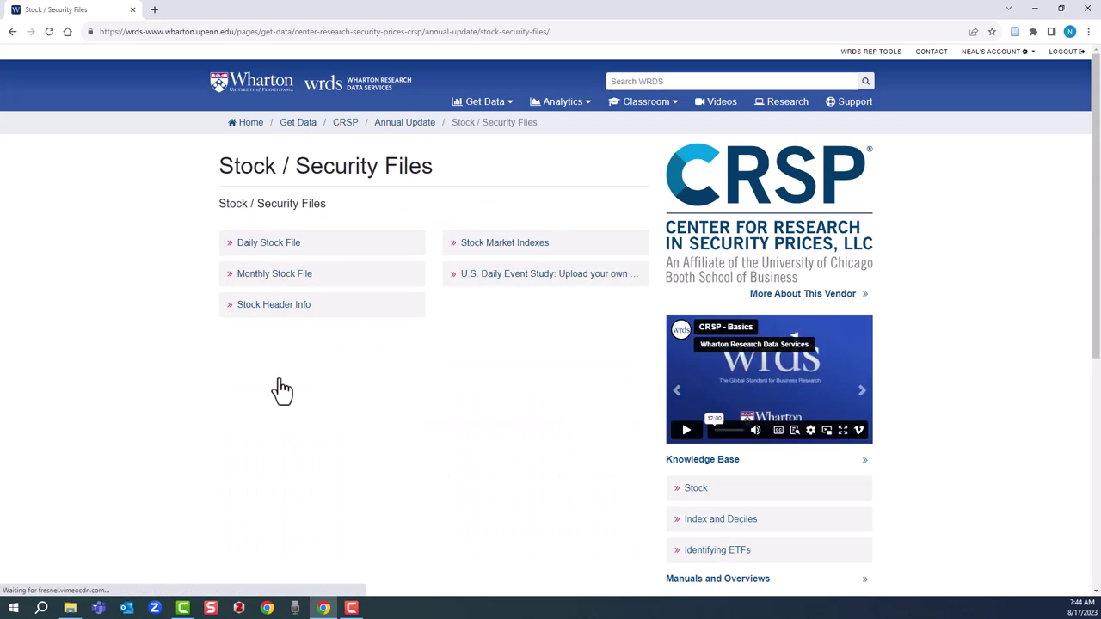
{"action": "left_click", "coordinate": [279, 290]}
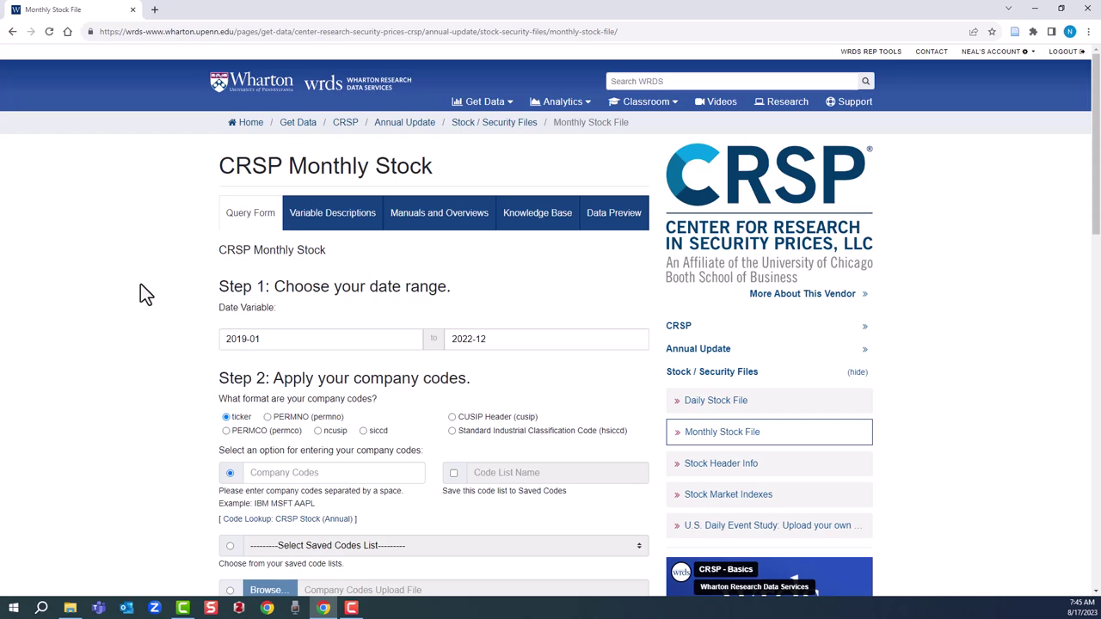
{"action": "scroll", "coordinate": [141, 285], "scroll_direction": "down", "scroll_amount": 1}
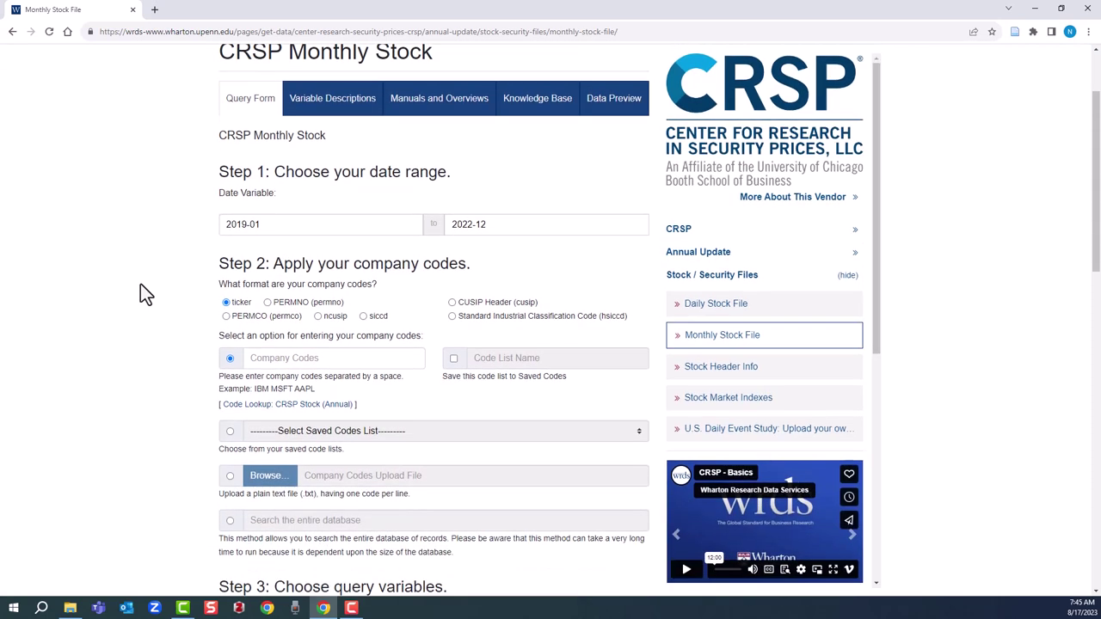
{"action": "scroll", "coordinate": [140, 285], "scroll_direction": "down", "scroll_amount": 4}
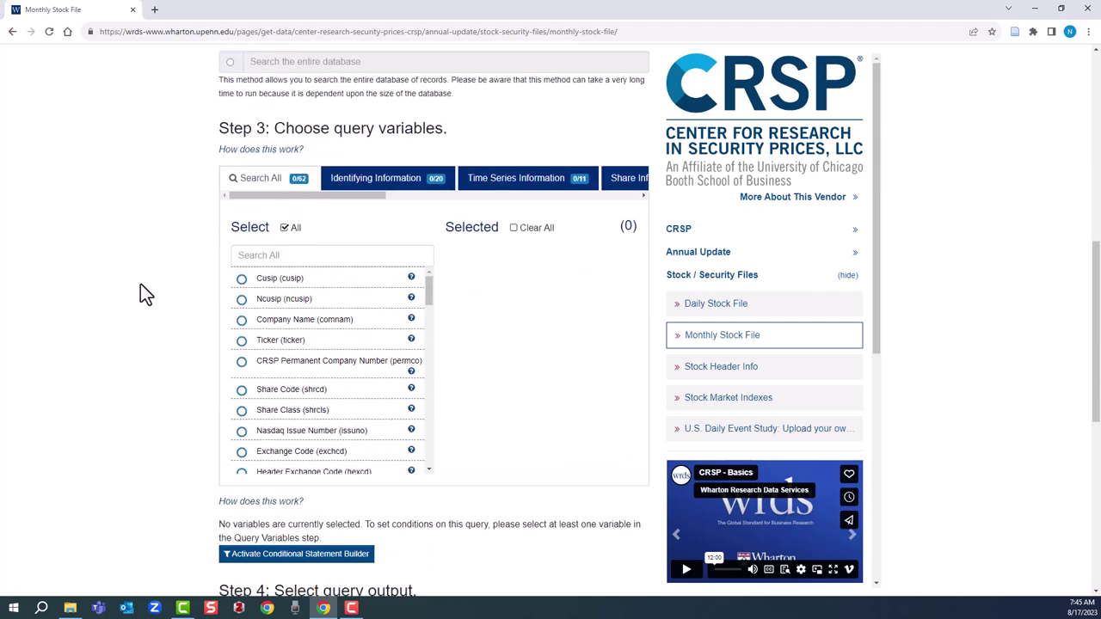
{"action": "scroll", "coordinate": [140, 292], "scroll_direction": "down", "scroll_amount": 3}
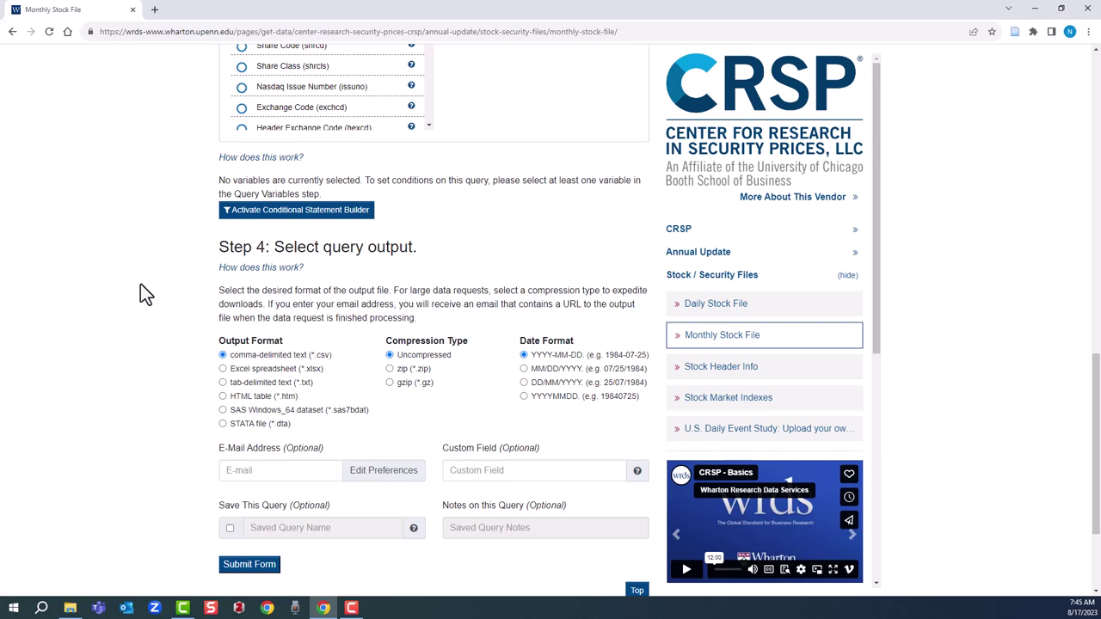
{"action": "scroll", "coordinate": [145, 288], "scroll_direction": "up", "scroll_amount": 10}
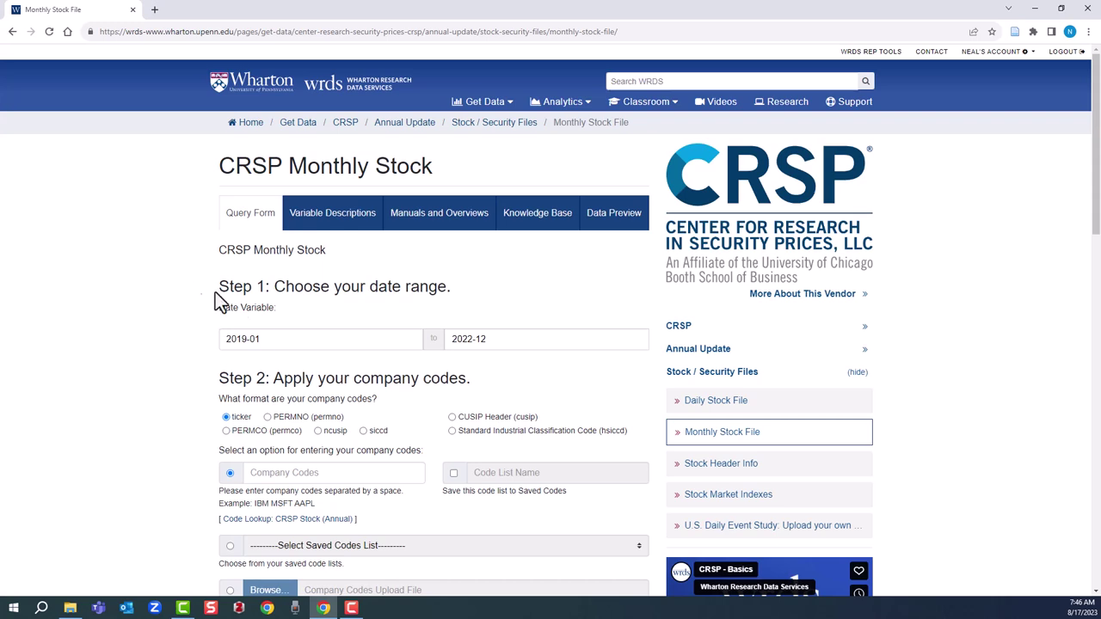
Change the query start date to 2021-01
{"action": "left_click", "coordinate": [376, 344]}
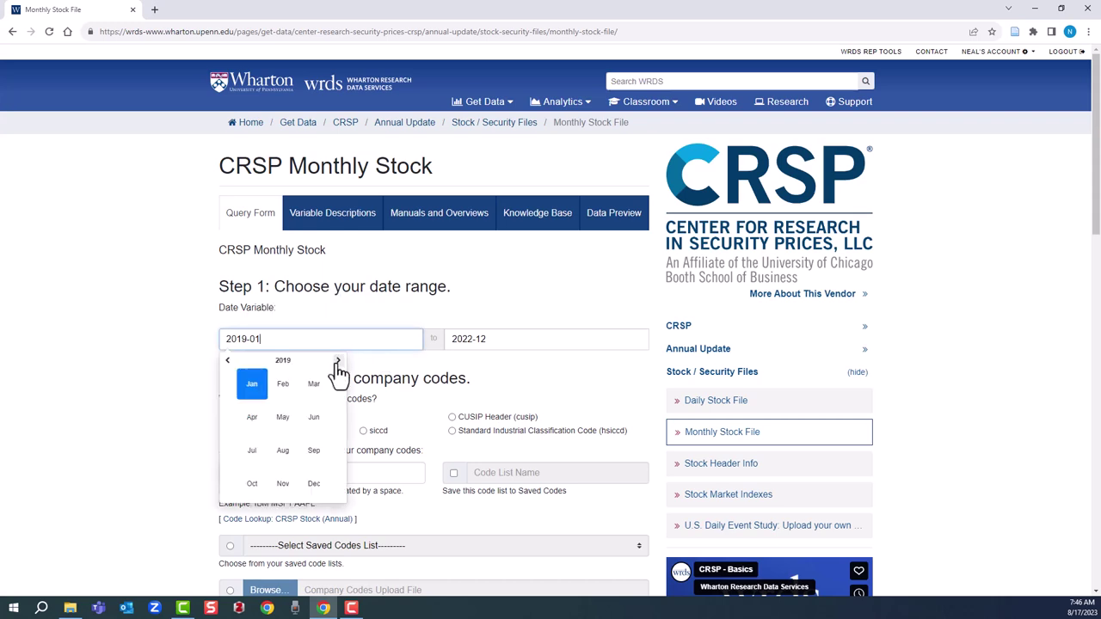
{"action": "left_click", "coordinate": [337, 361]}
{"action": "left_click", "coordinate": [252, 384]}
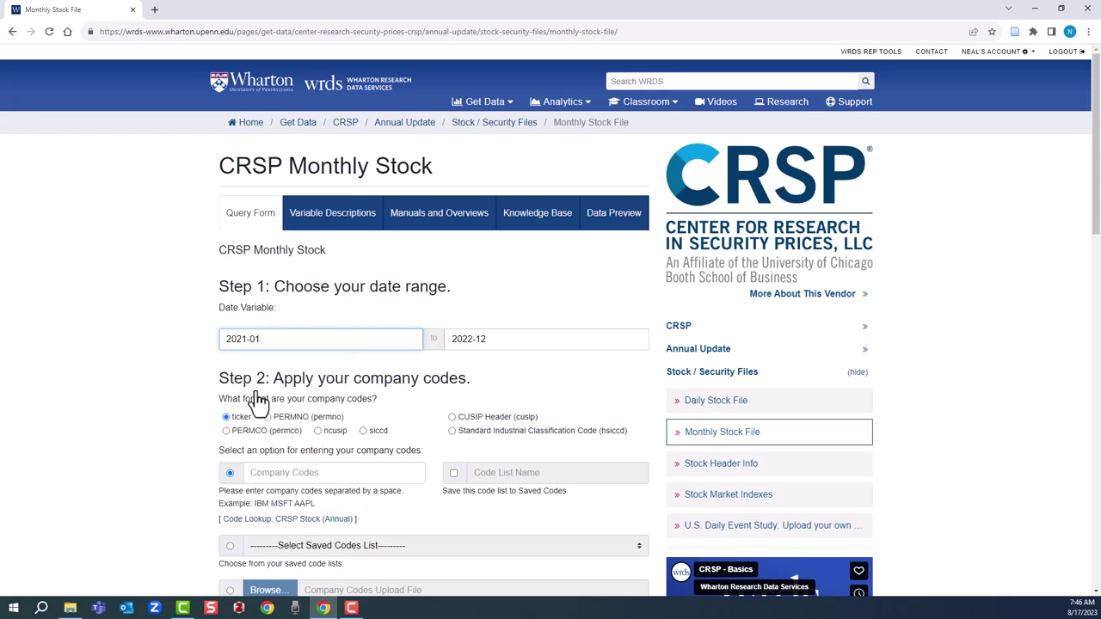
Enter AAPL AMZN WMT as the company codes
{"action": "scroll", "coordinate": [152, 344], "scroll_direction": "down", "scroll_amount": 2}
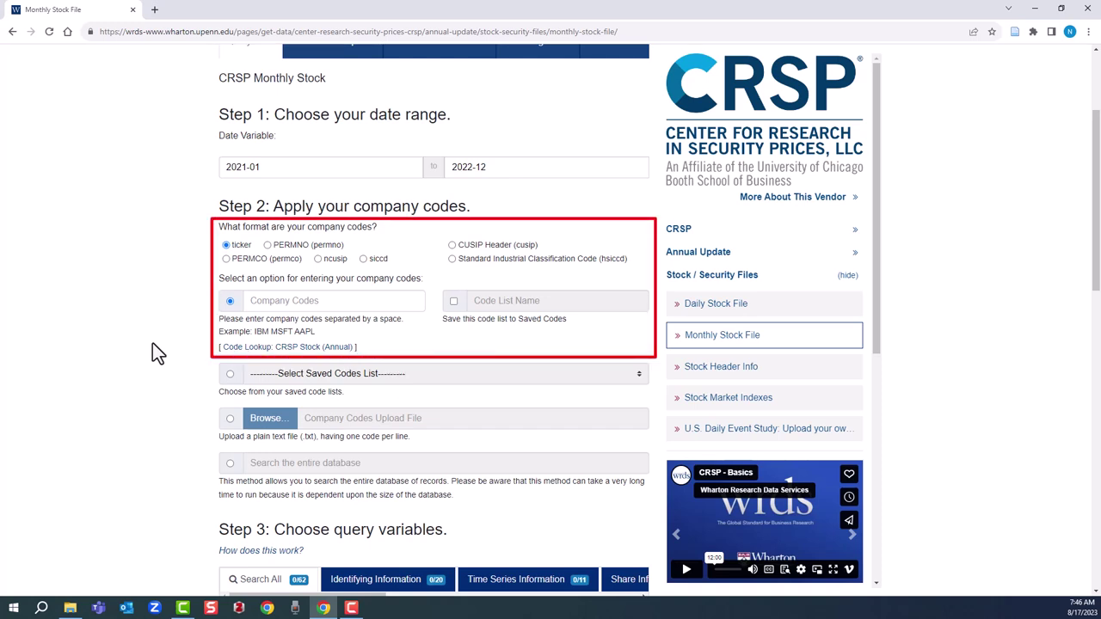
{"action": "left_click", "coordinate": [265, 303]}
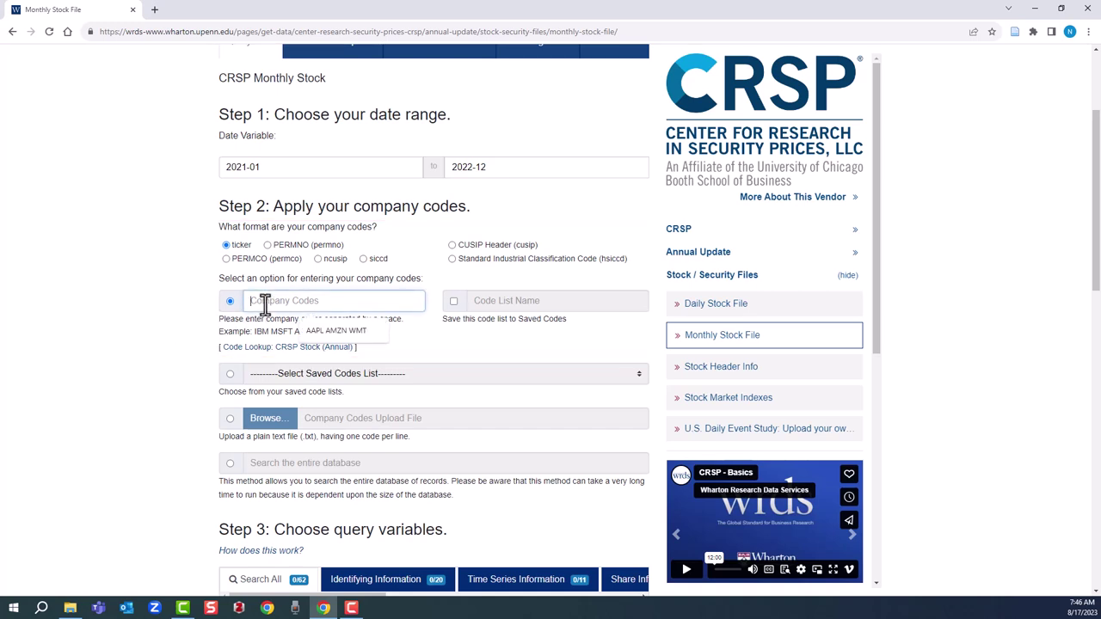
{"action": "left_click", "coordinate": [302, 331]}
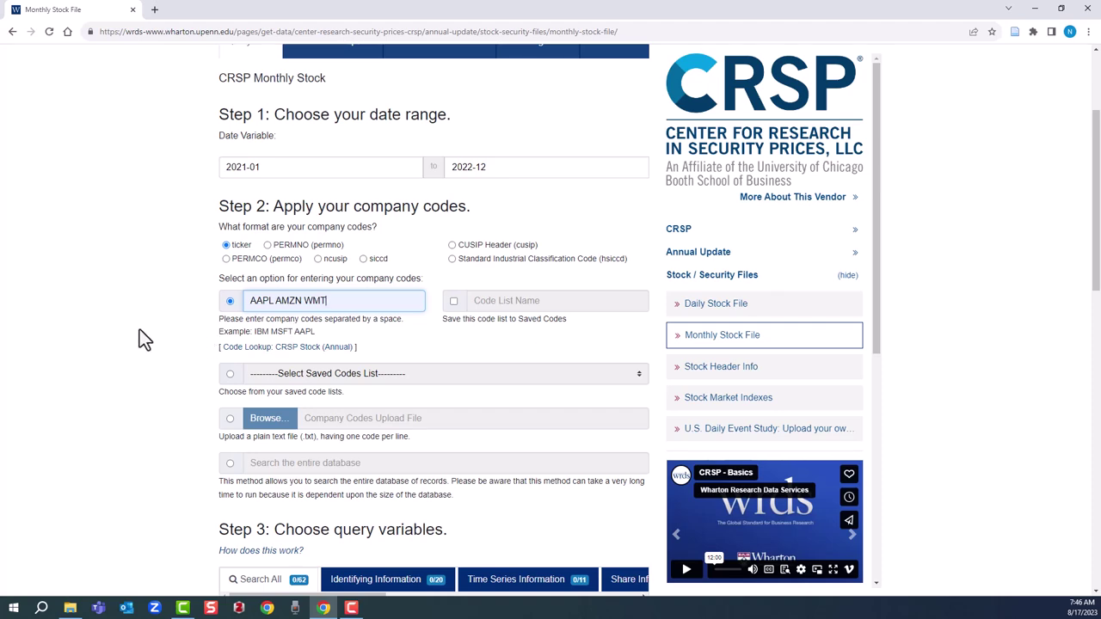
{"action": "scroll", "coordinate": [144, 339], "scroll_direction": "down", "scroll_amount": 4}
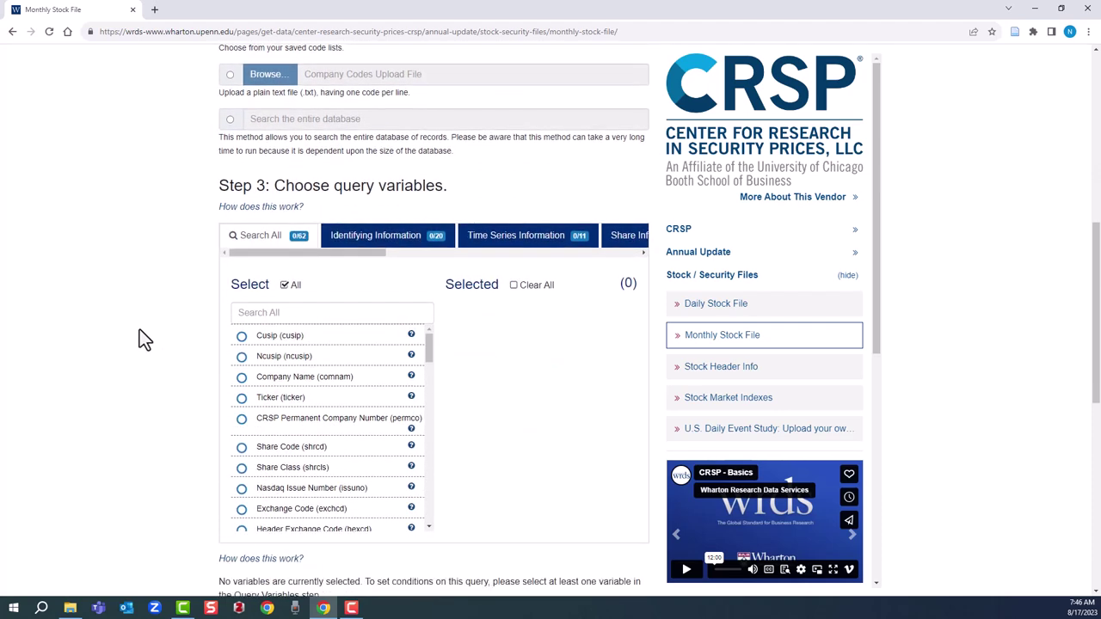
{"action": "scroll", "coordinate": [144, 339], "scroll_direction": "down", "scroll_amount": 1}
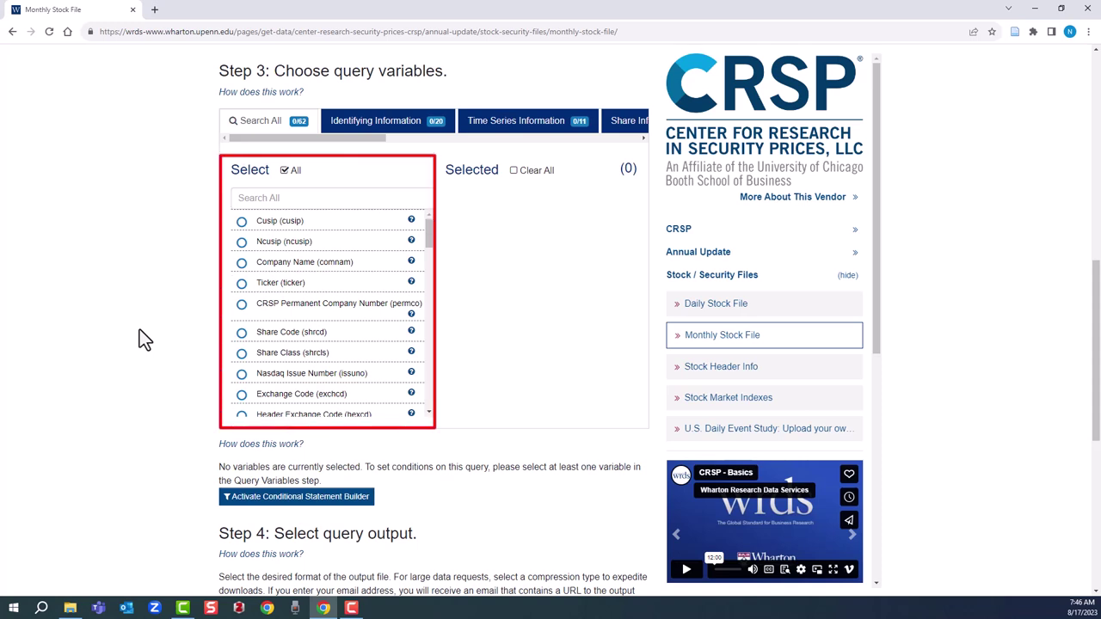
{"action": "left_click", "coordinate": [243, 283]}
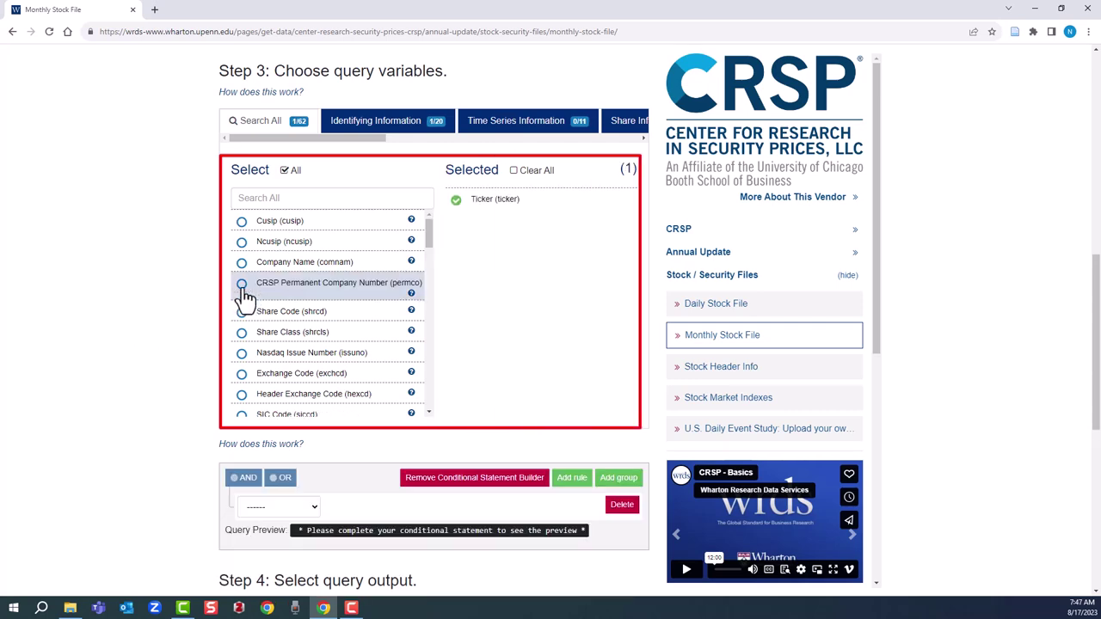
{"action": "scroll", "coordinate": [245, 296], "scroll_direction": "down", "scroll_amount": 3}
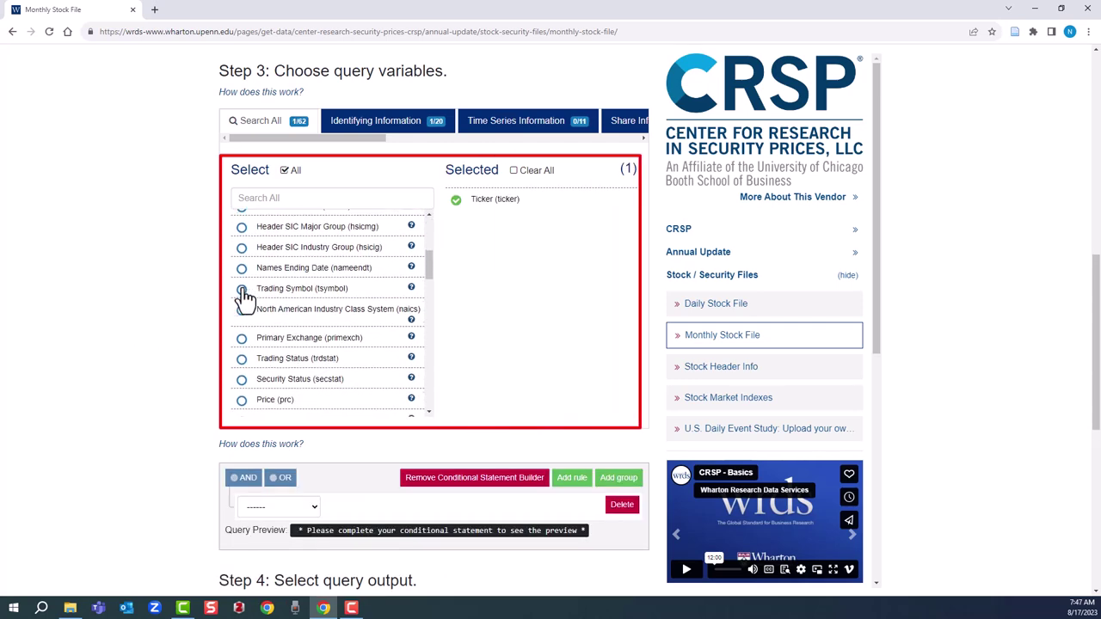
{"action": "scroll", "coordinate": [245, 297], "scroll_direction": "down", "scroll_amount": 3}
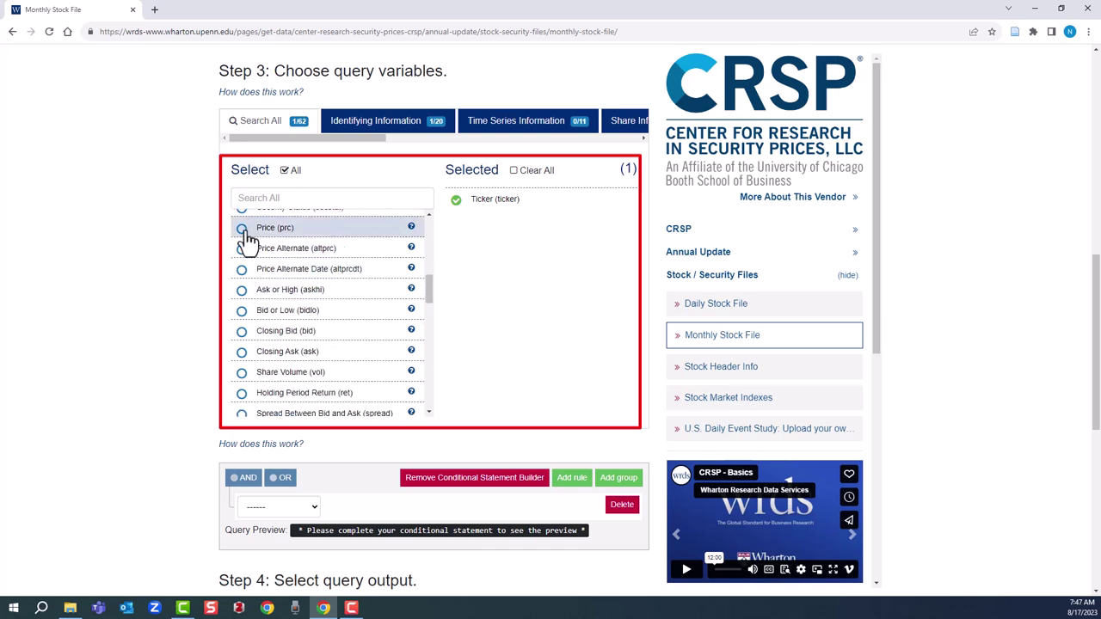
{"action": "left_click", "coordinate": [243, 228]}
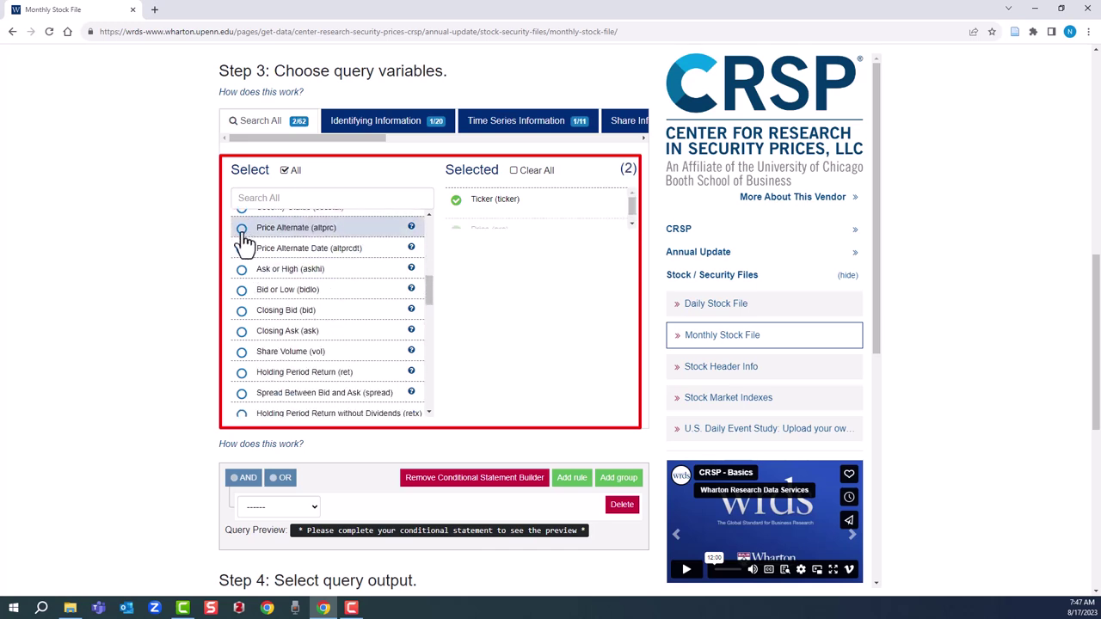
{"action": "left_click", "coordinate": [241, 353]}
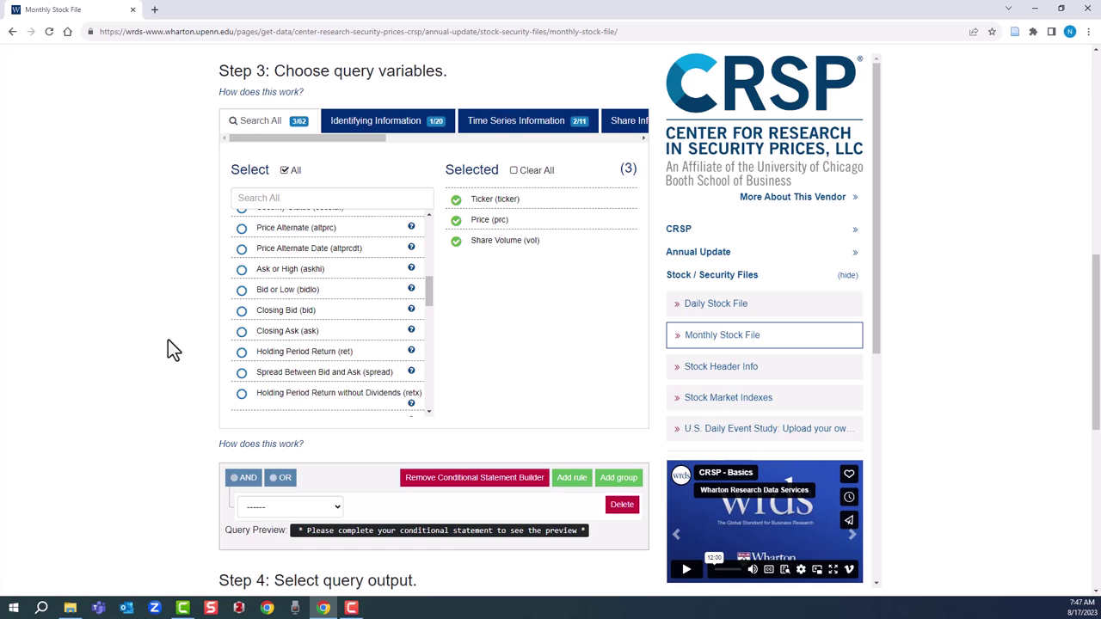
{"action": "left_click", "coordinate": [411, 269]}
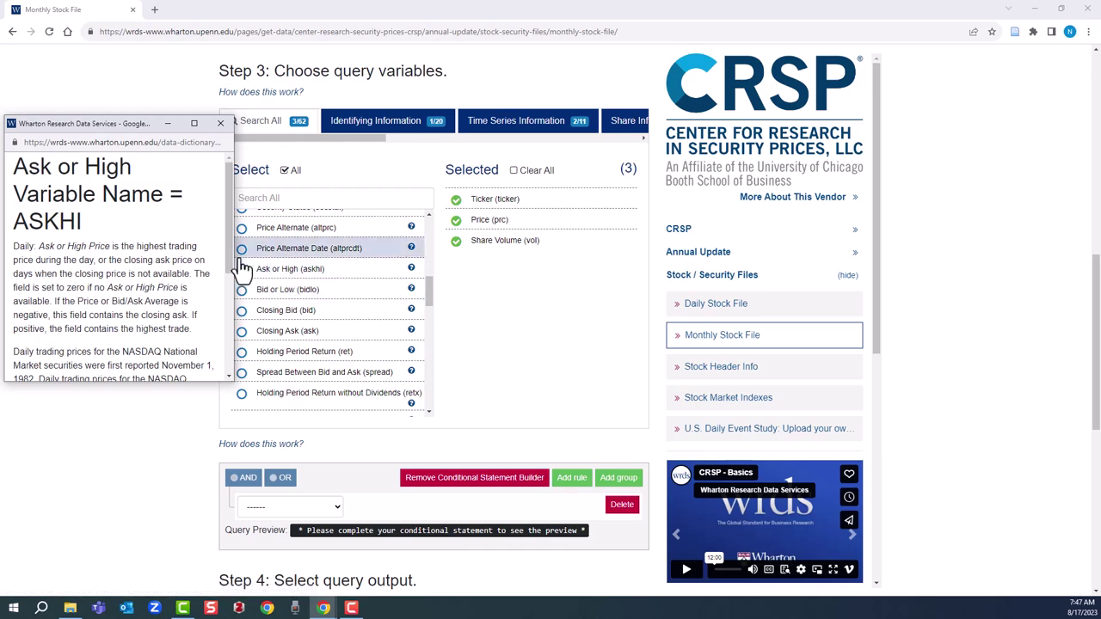
{"action": "left_click_drag", "start_coordinate": [229, 249], "coordinate": [222, 353]}
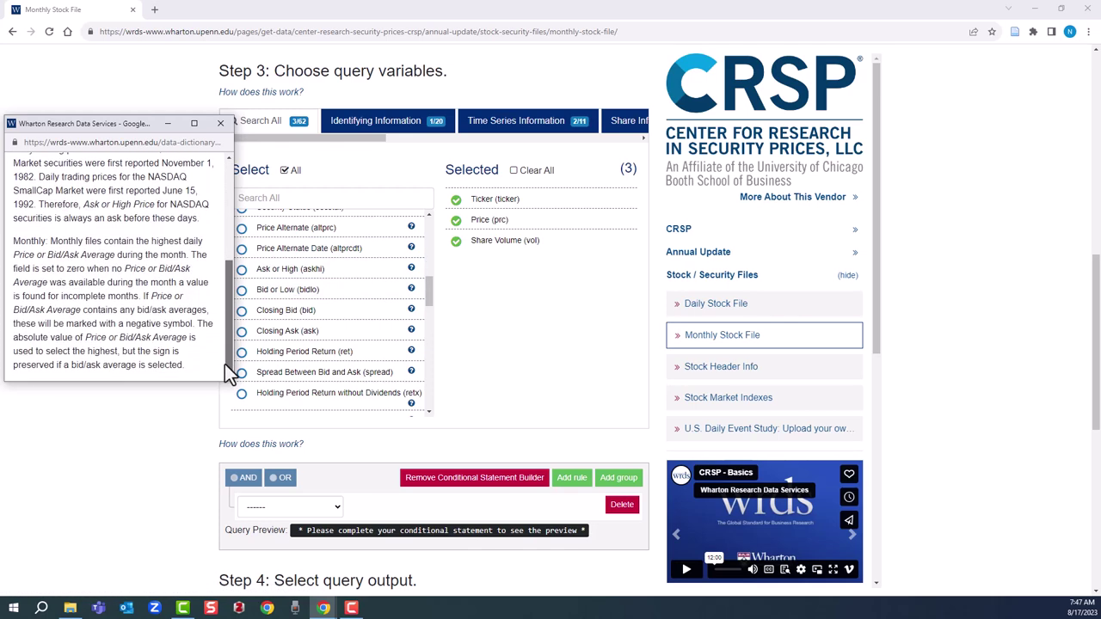
{"action": "left_click", "coordinate": [221, 123]}
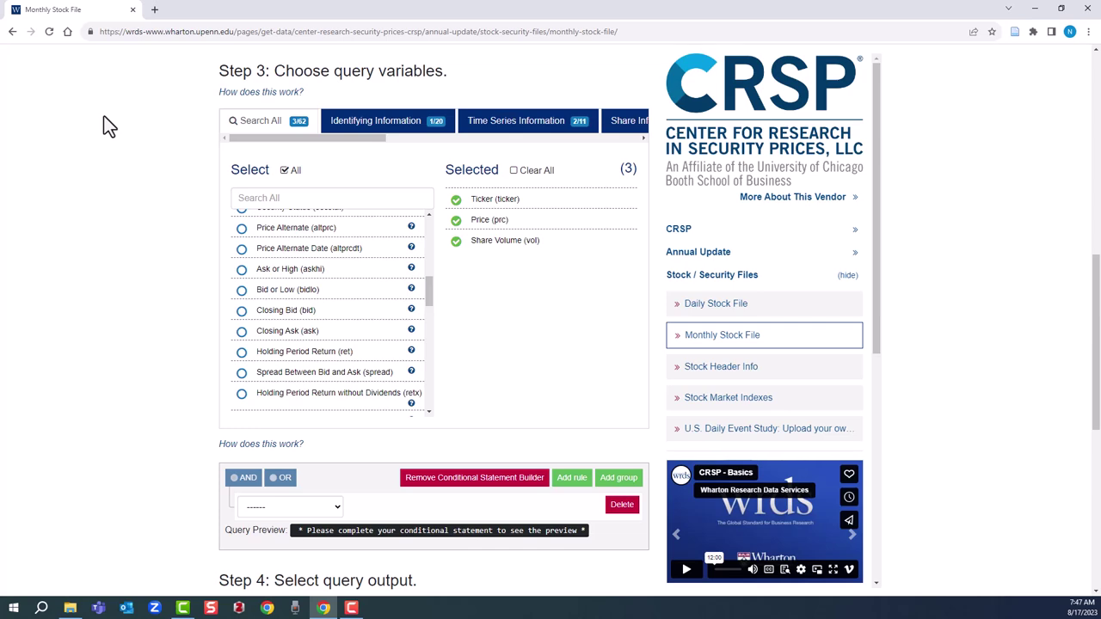
Choose tab-delimited text (*.txt) output and submit the query, returning 72 rows
{"action": "scroll", "coordinate": [109, 126], "scroll_direction": "down", "scroll_amount": 5}
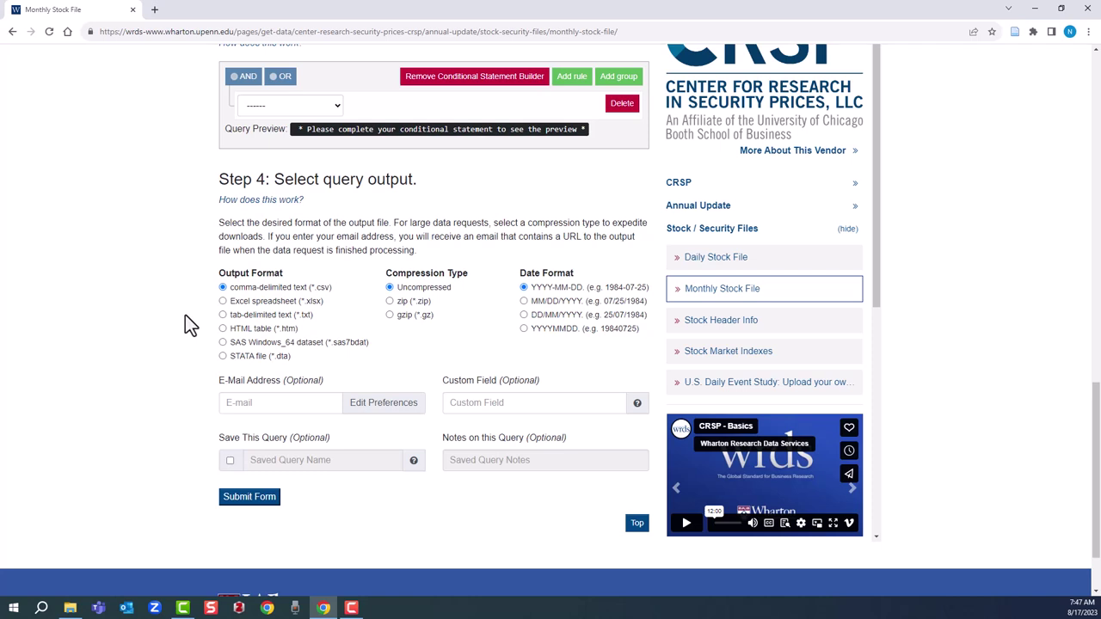
{"action": "left_click", "coordinate": [223, 315]}
{"action": "scroll", "coordinate": [132, 336], "scroll_direction": "down", "scroll_amount": 1}
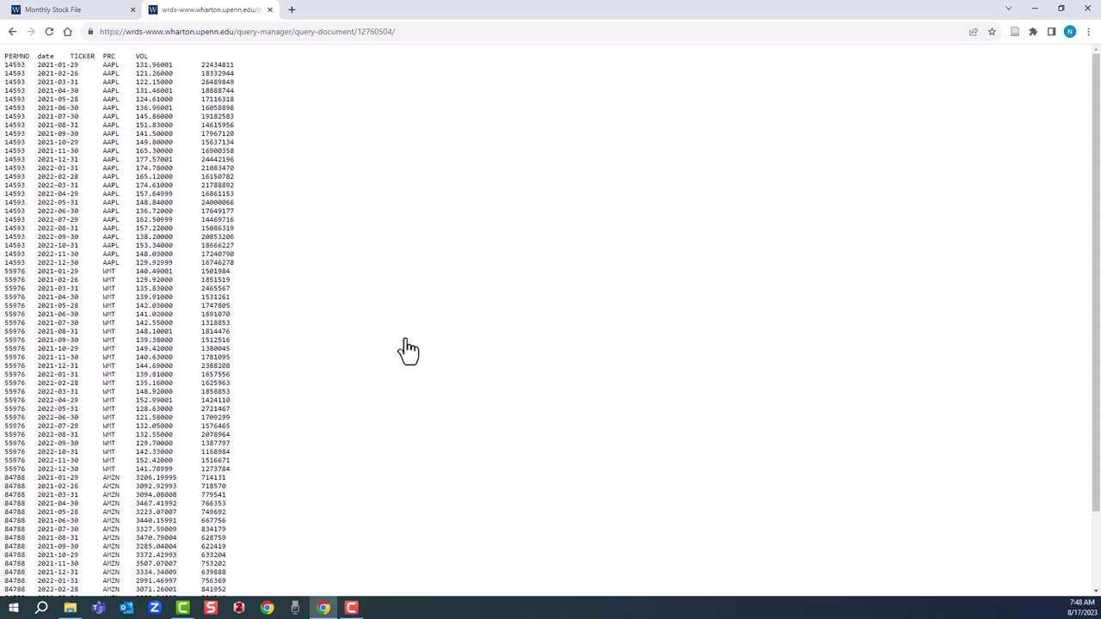
Scroll through the monthly AAPL, WMT and AMZN price and volume rows in the text output
{"action": "scroll", "coordinate": [405, 337], "scroll_direction": "down", "scroll_amount": 2}
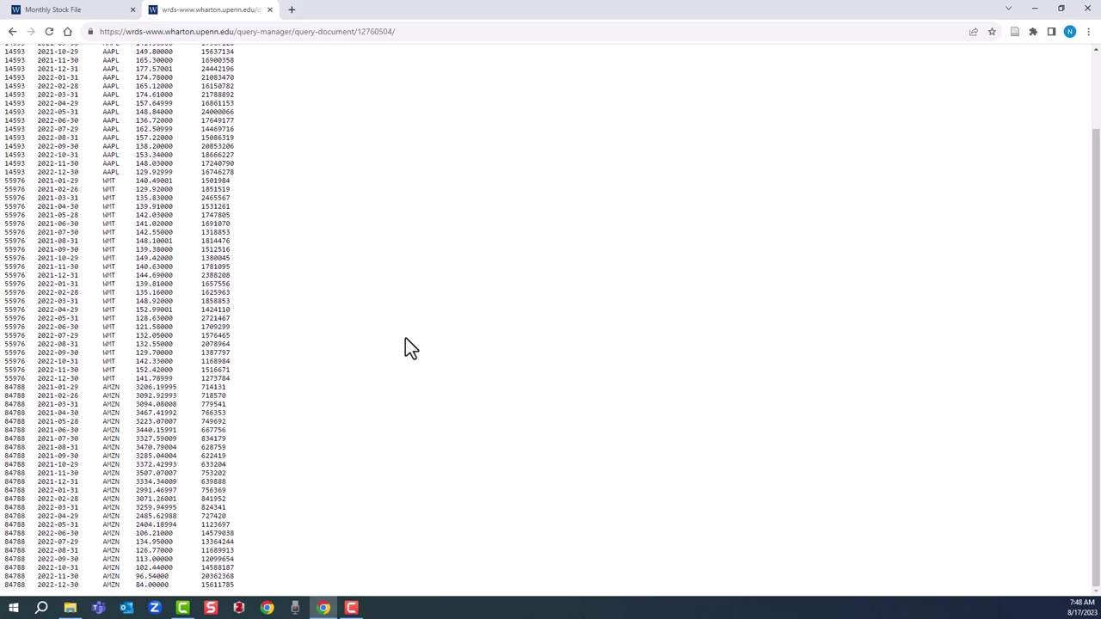
{"action": "scroll", "coordinate": [405, 339], "scroll_direction": "up", "scroll_amount": 2}
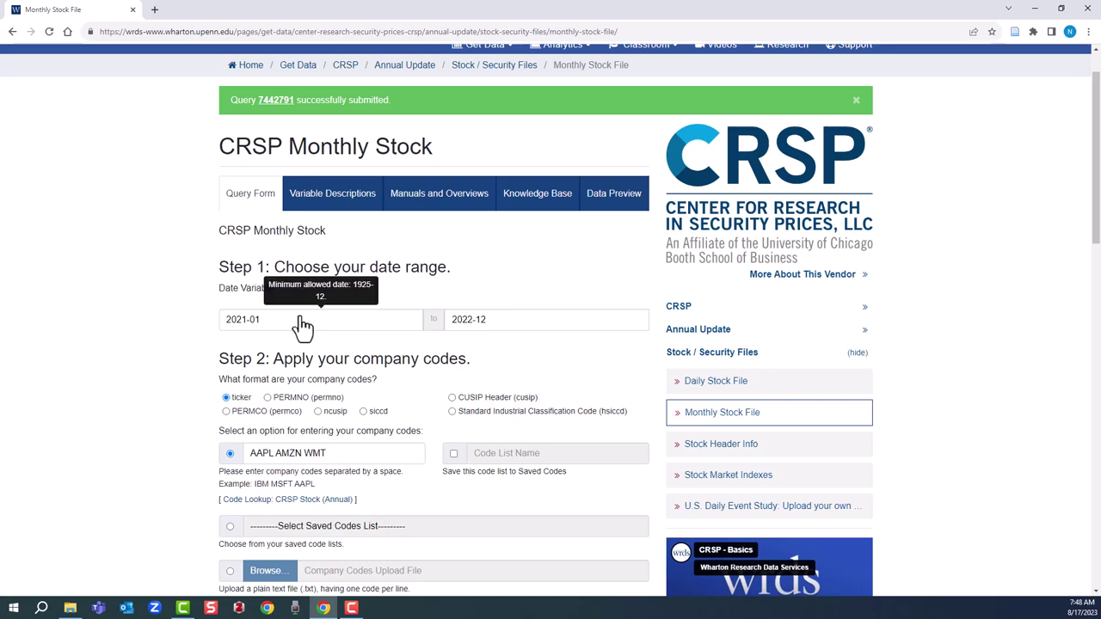
Add Ask or High (askhi) and Bid or Low (bidlo) to the query variables
{"action": "scroll", "coordinate": [84, 364], "scroll_direction": "down", "scroll_amount": 2}
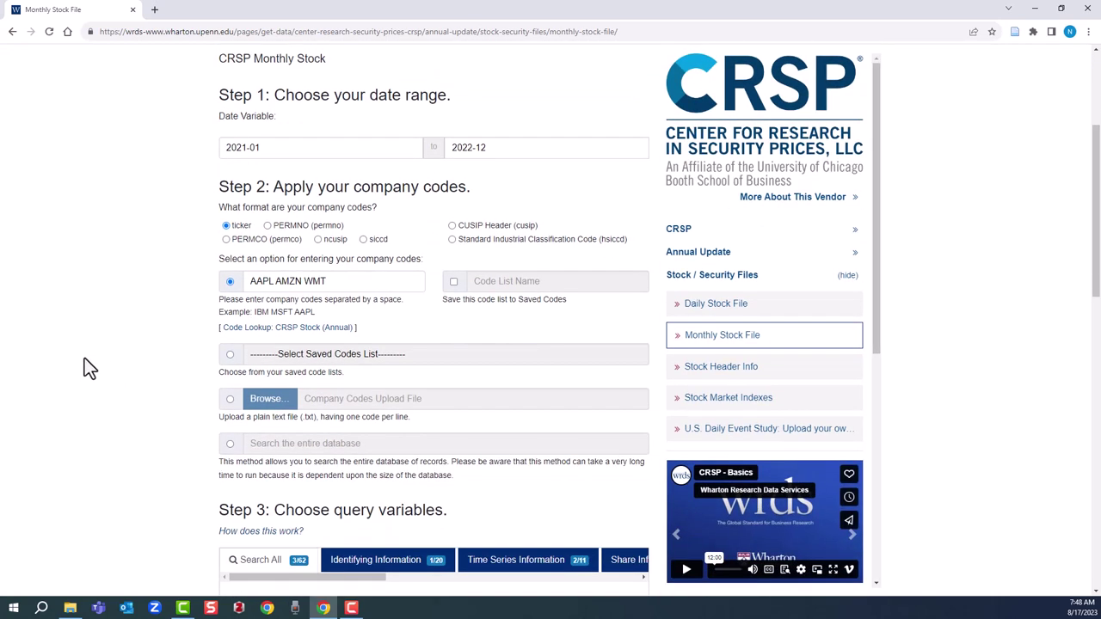
{"action": "scroll", "coordinate": [84, 359], "scroll_direction": "down", "scroll_amount": 3}
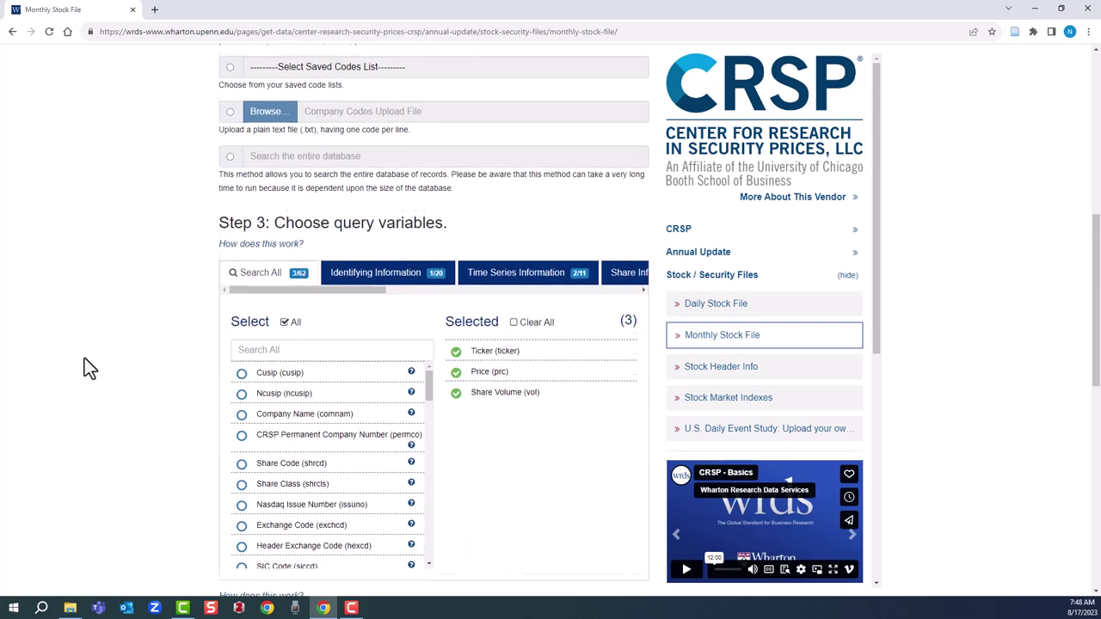
{"action": "scroll", "coordinate": [84, 368], "scroll_direction": "down", "scroll_amount": 1}
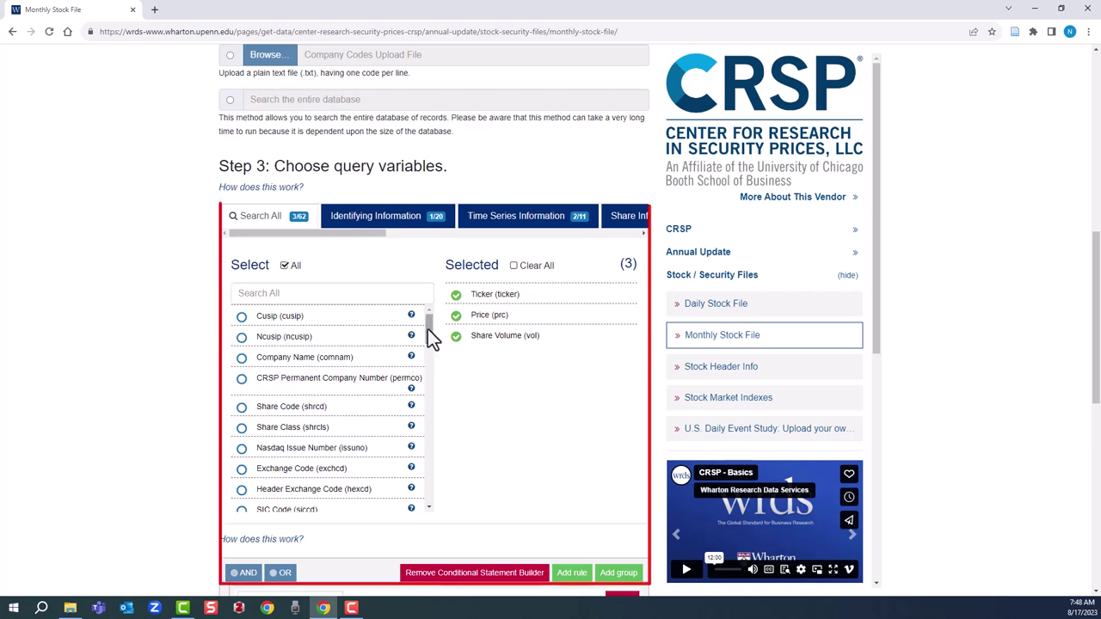
{"action": "left_click_drag", "start_coordinate": [430, 338], "coordinate": [437, 387]}
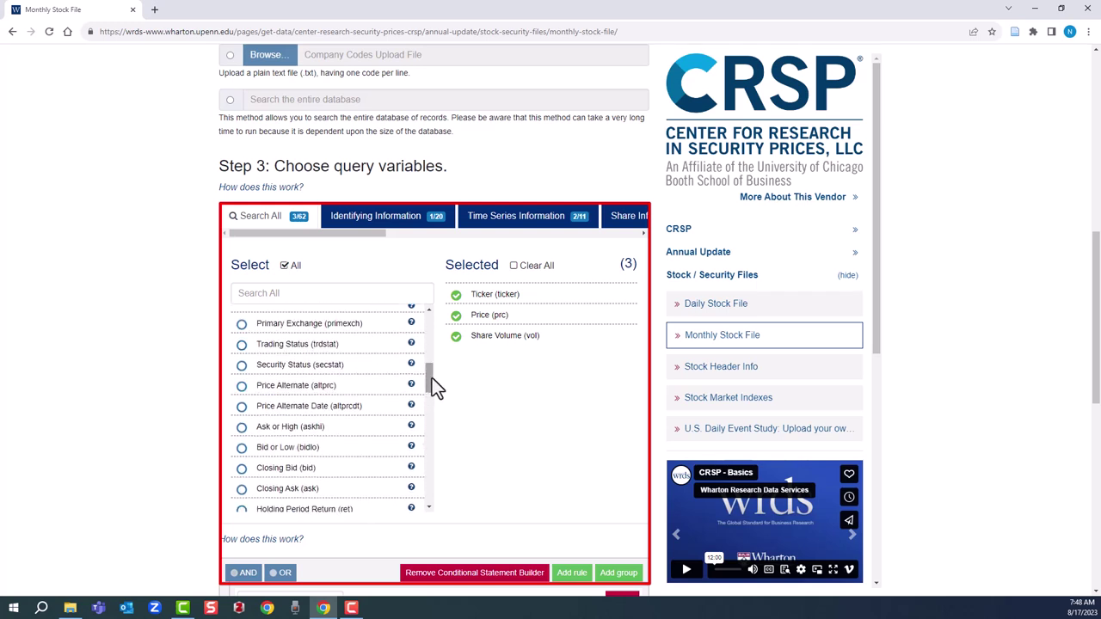
{"action": "left_click", "coordinate": [243, 429]}
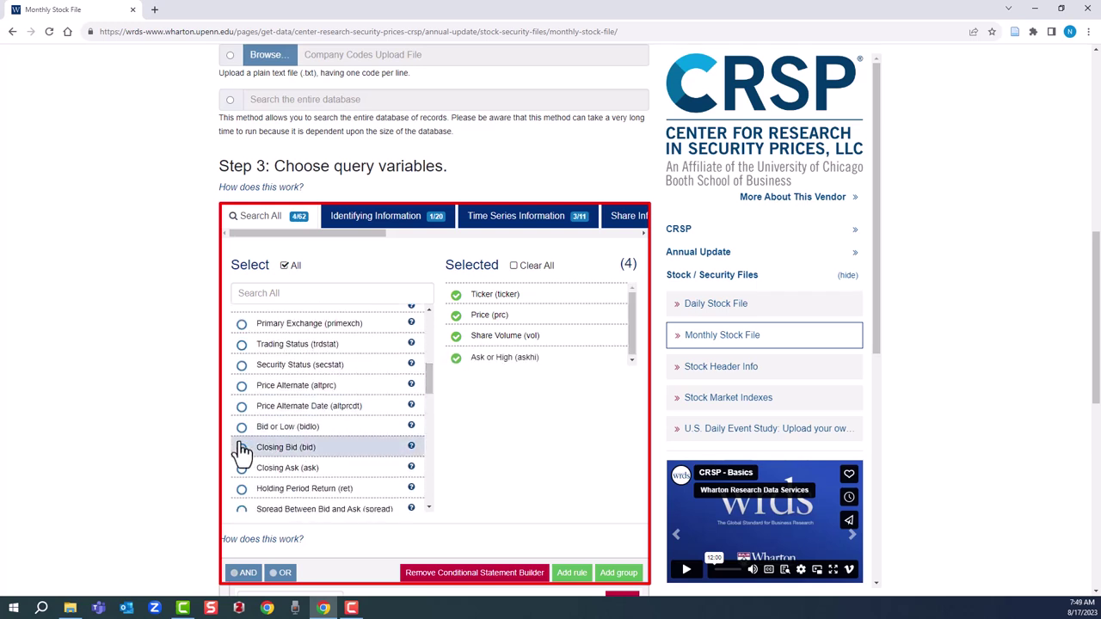
{"action": "left_click", "coordinate": [243, 430]}
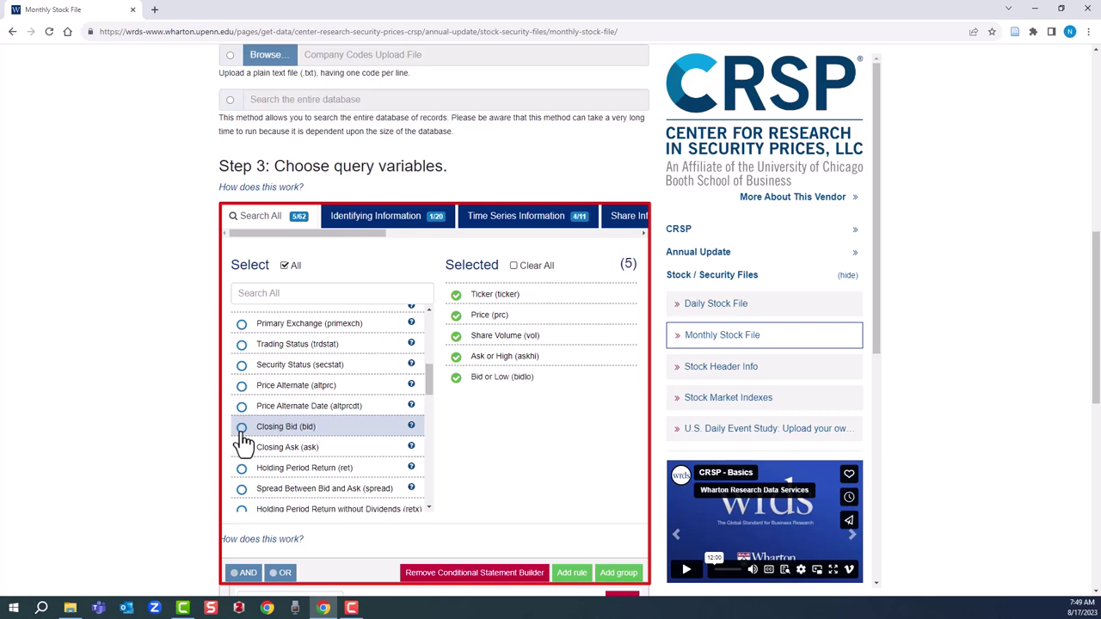
Switch the output format to HTML table (*.htm) and resubmit the query
{"action": "scroll", "coordinate": [568, 511], "scroll_direction": "down", "scroll_amount": 5}
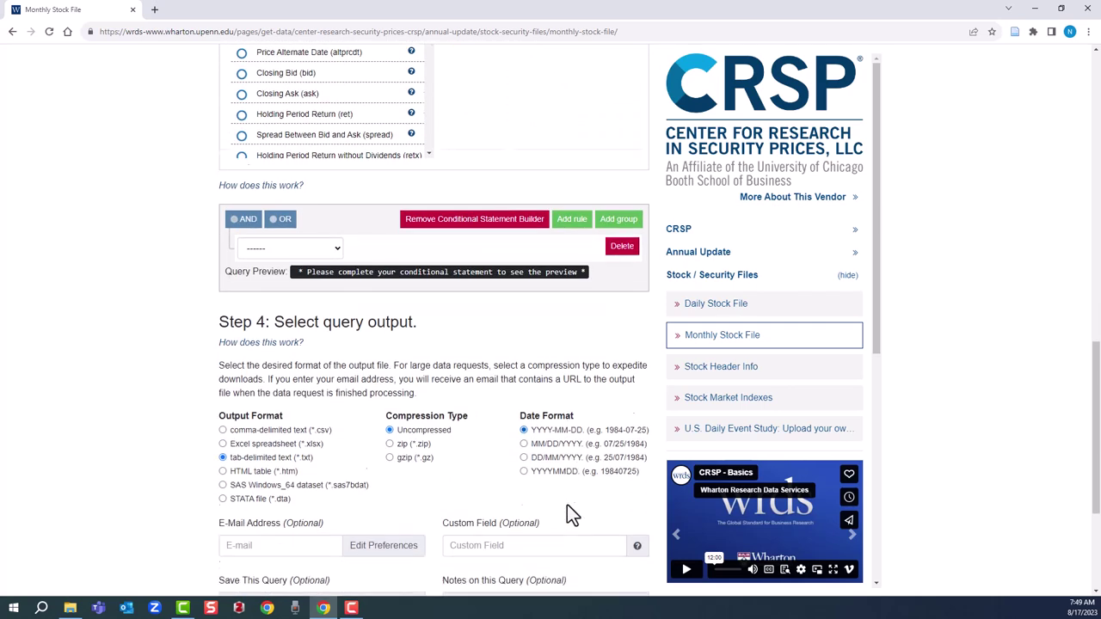
{"action": "scroll", "coordinate": [567, 512], "scroll_direction": "down", "scroll_amount": 2}
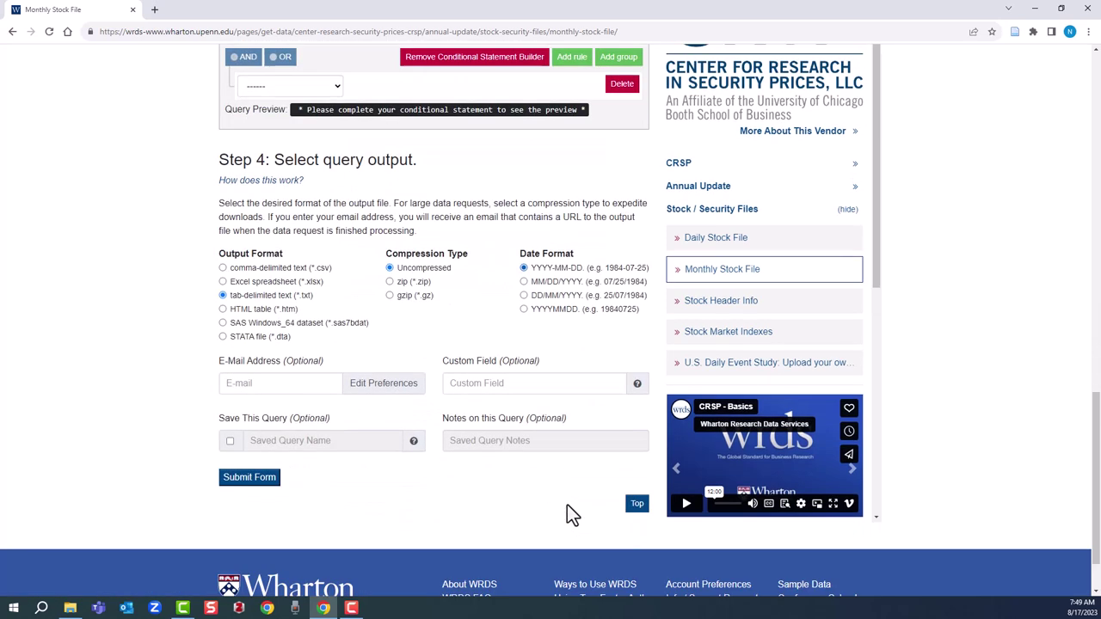
{"action": "left_click", "coordinate": [222, 310]}
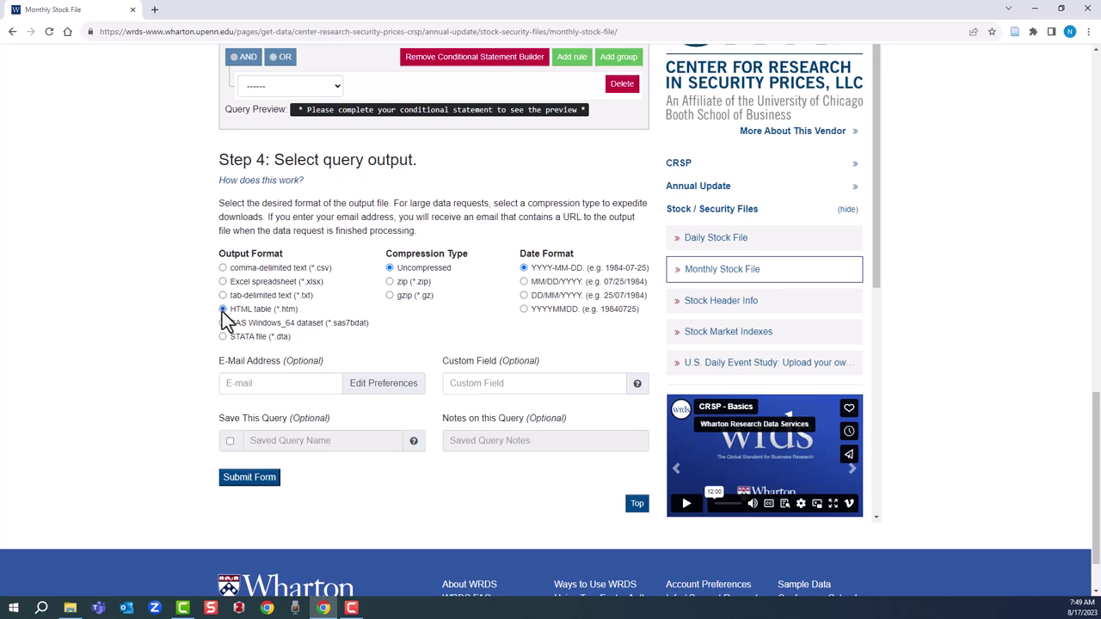
{"action": "left_click", "coordinate": [249, 478]}
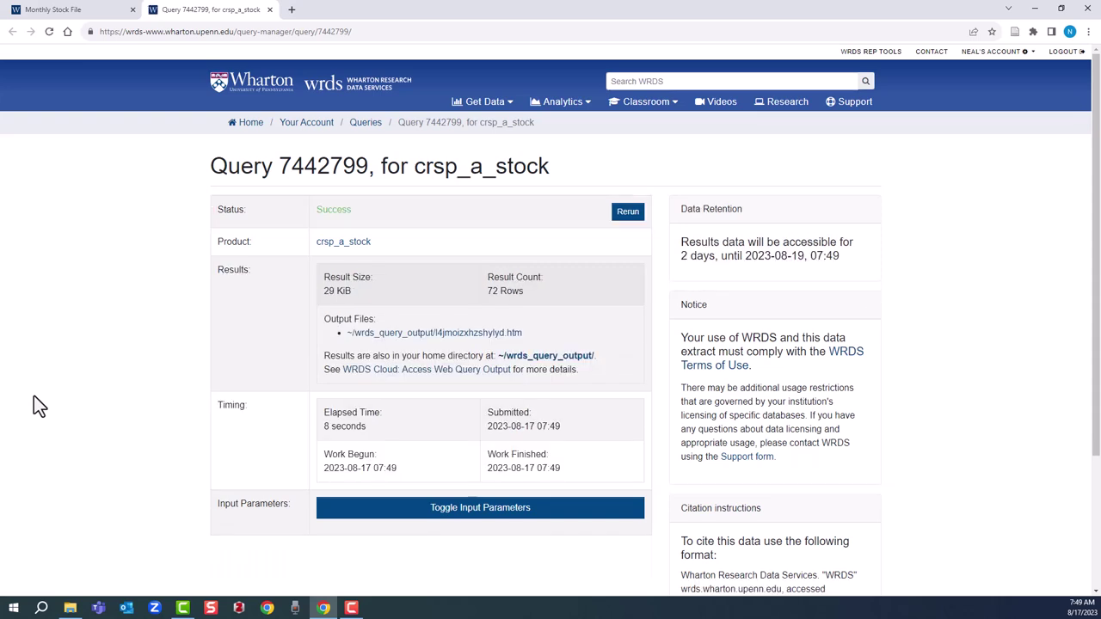
Open the .htm output file showing the ask/high and bid/low price columns
{"action": "left_click", "coordinate": [387, 336]}
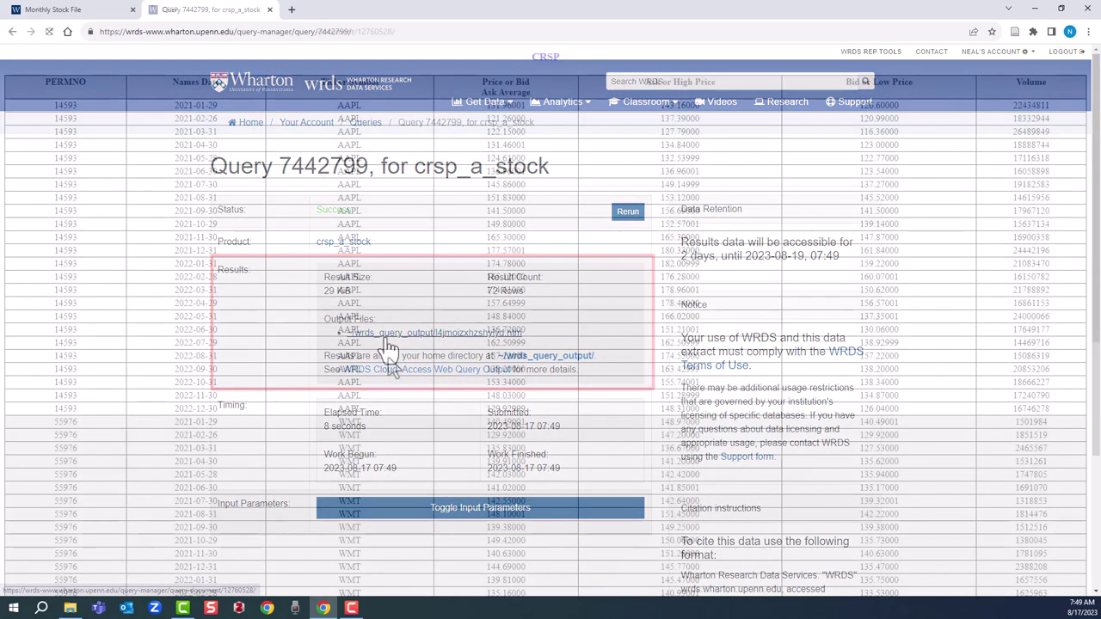